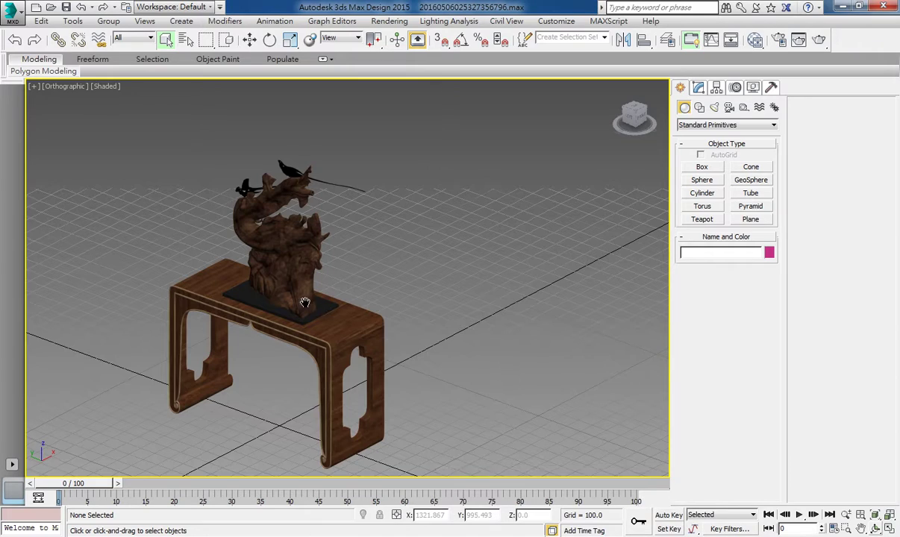
# Step: Select the wood table in the viewport, then deselect it
pyautogui.scroll(5, 333, 319)
pyautogui.scroll(-5, 334, 320)
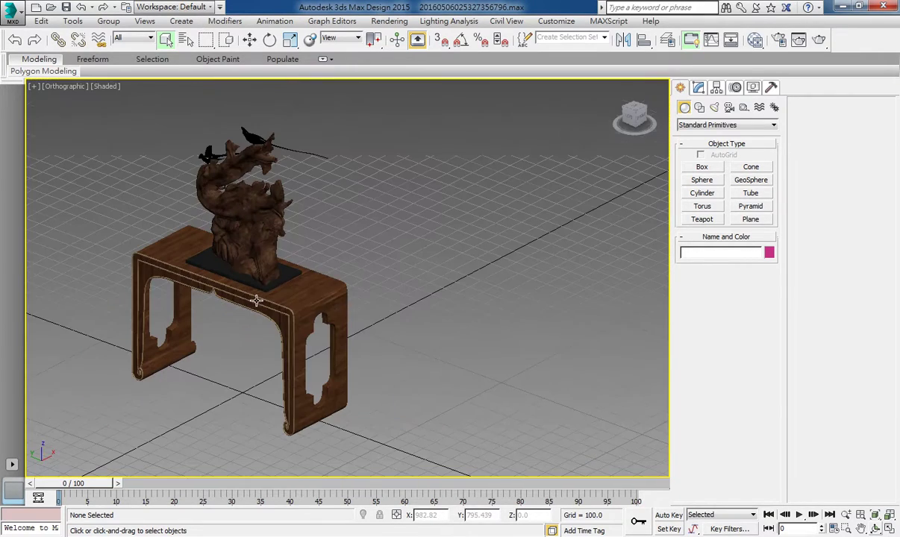
pyautogui.click(321, 295)
pyautogui.click(375, 256)
# Step: Open the Slate Material Editor and show the Material/Map Browser panel
pyautogui.click(756, 40)
pyautogui.rightClick(281, 166)
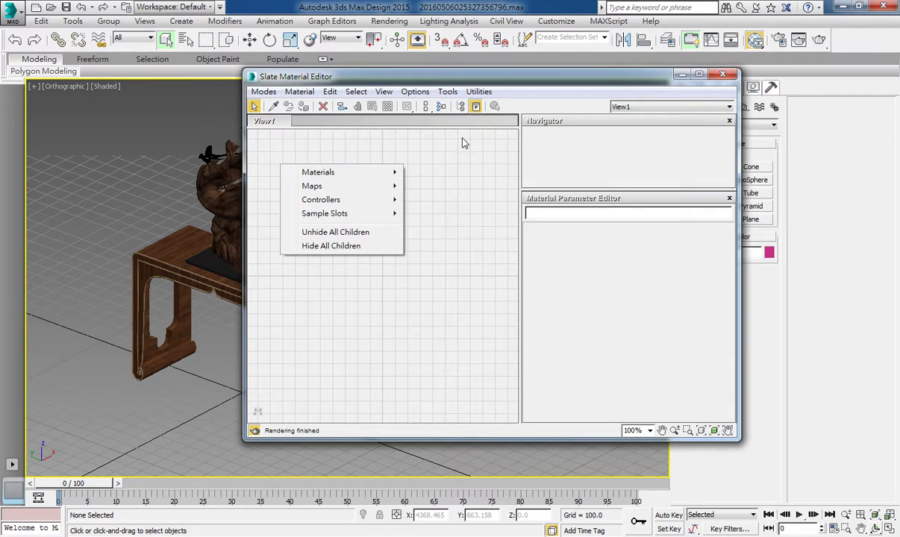
pyautogui.click(448, 91)
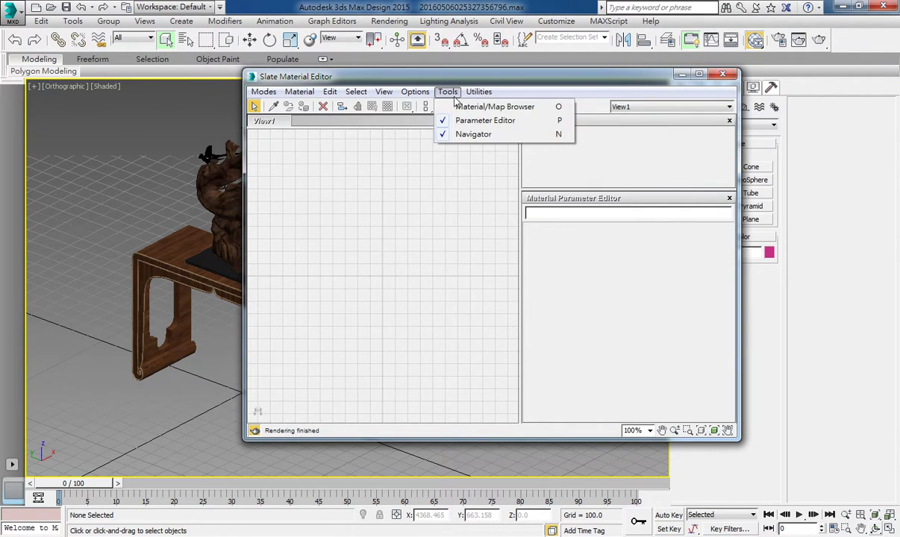
pyautogui.click(486, 106)
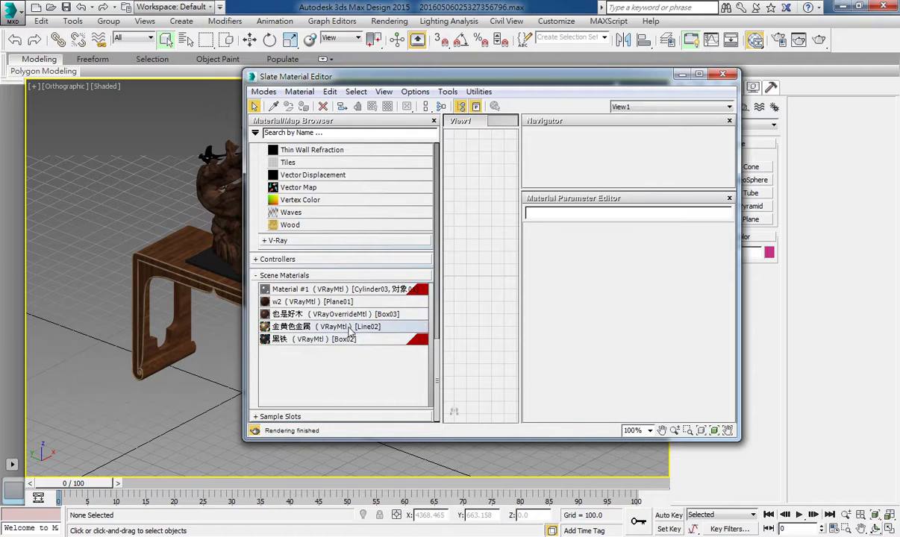
pyautogui.click(336, 318)
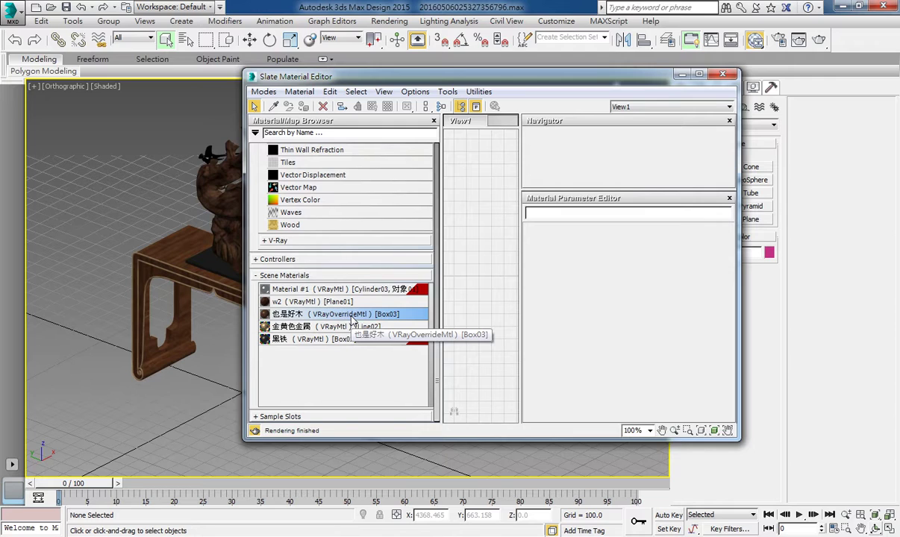
pyautogui.click(305, 326)
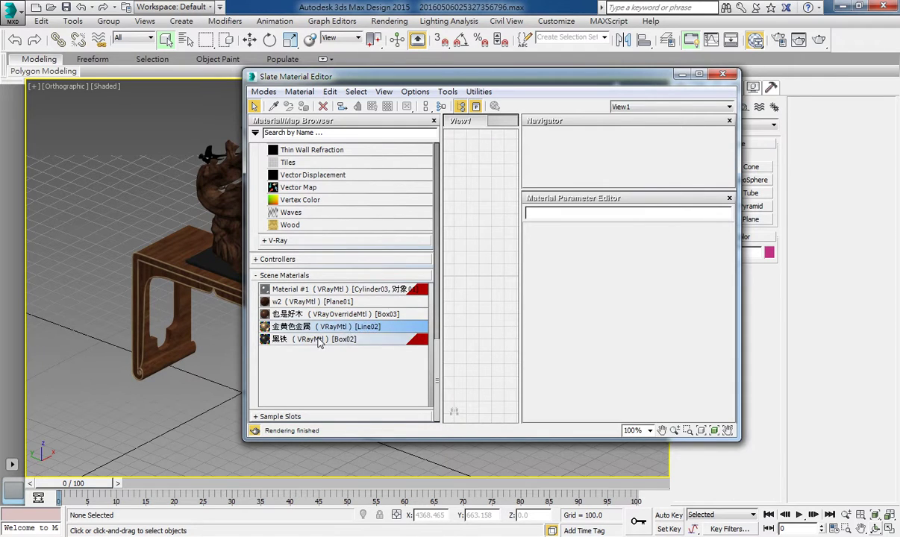
pyautogui.click(302, 339)
pyautogui.click(321, 298)
pyautogui.click(304, 289)
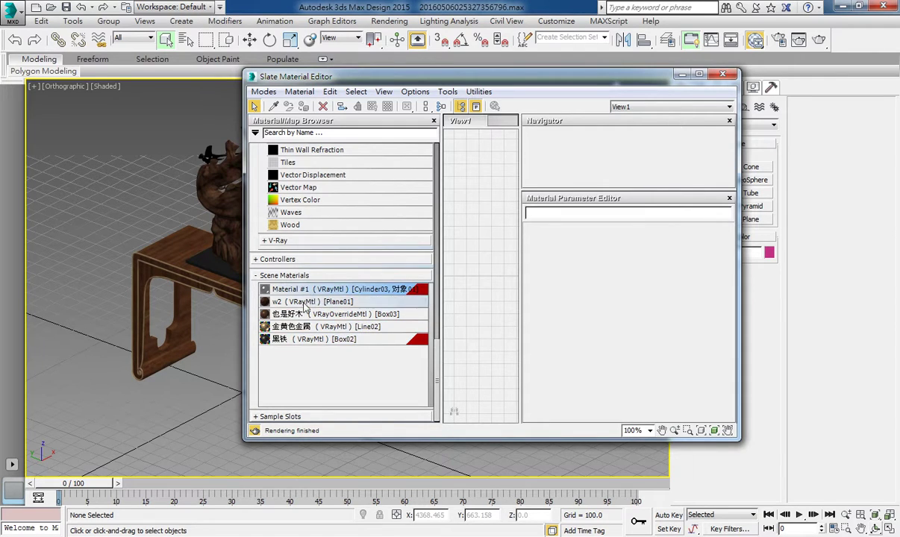
pyautogui.click(334, 314)
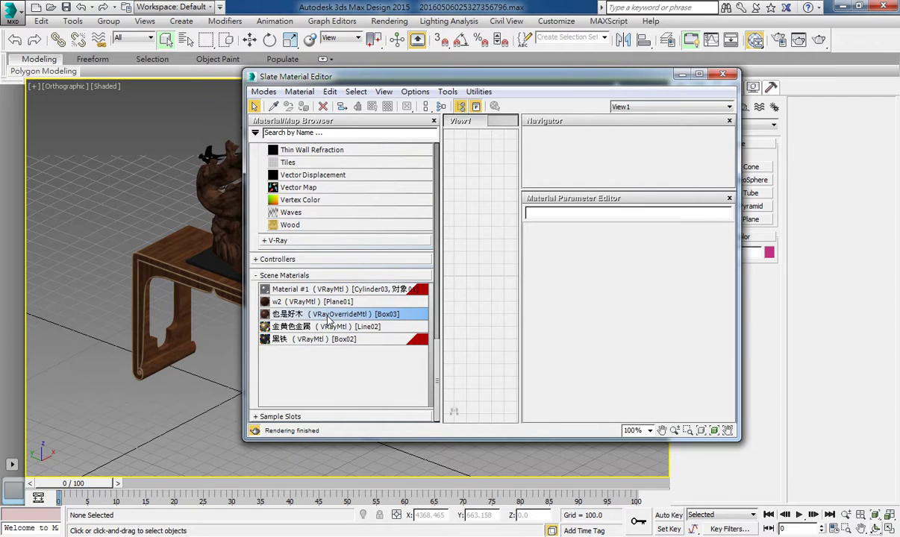
pyautogui.doubleClick(329, 314)
# Step: Load 也是好木 to show base 19 - Default1tre and GI Material #4, both VRayMtl
pyautogui.press('o')
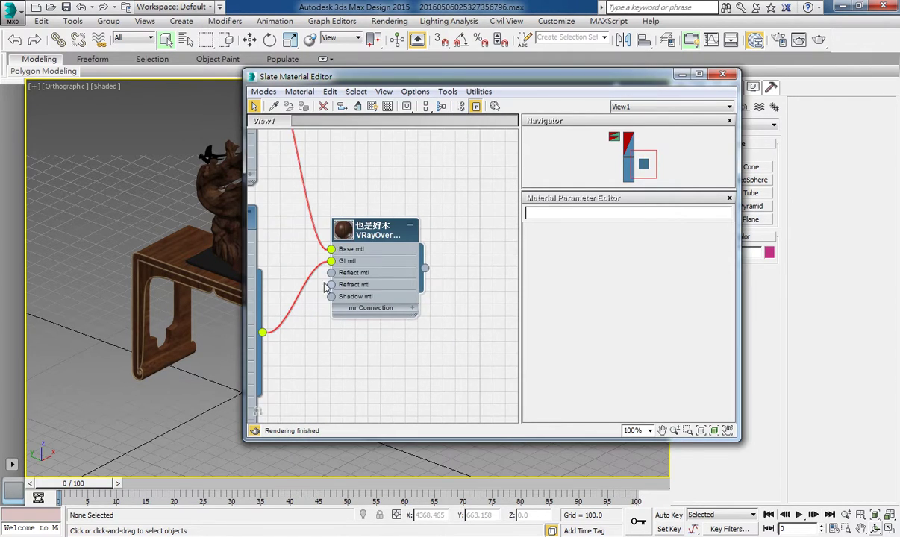
pyautogui.scroll(2, 399, 279)
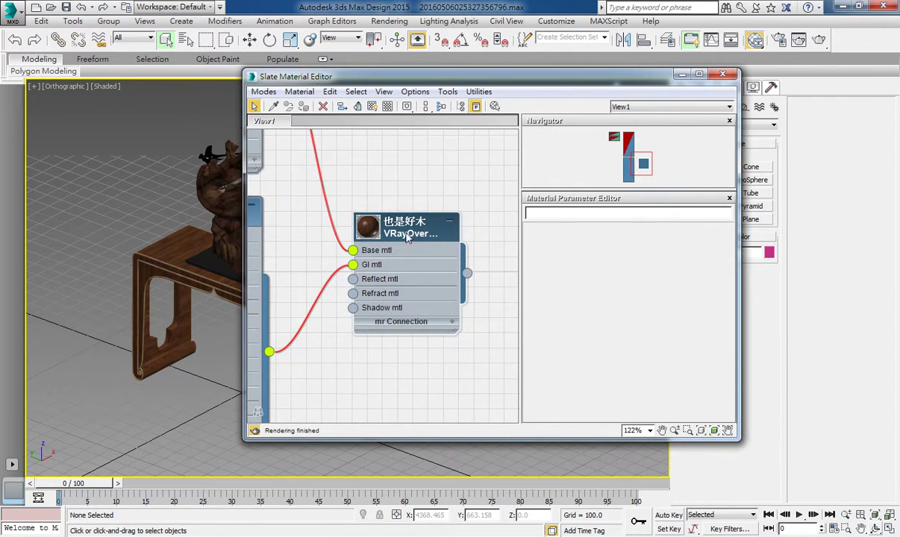
pyautogui.doubleClick(407, 236)
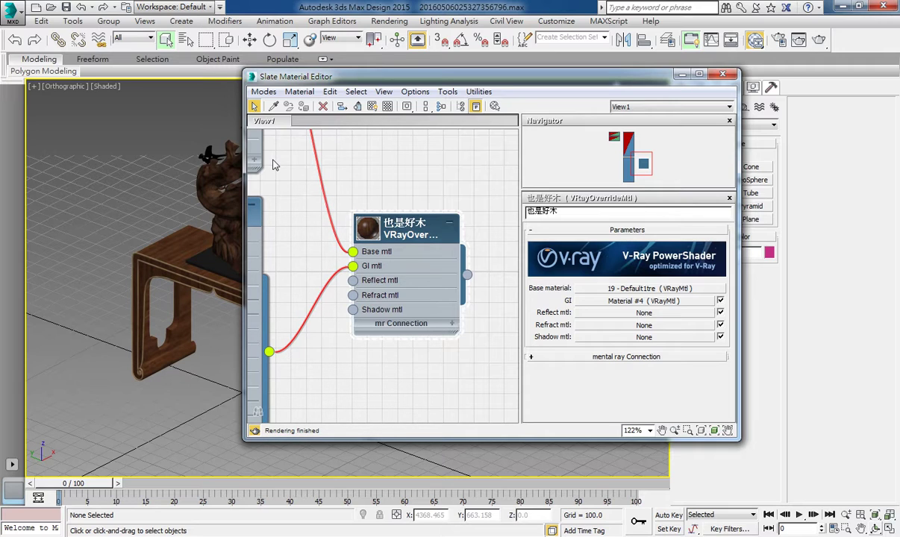
# Step: Expand the 也是好木 VRayOverrideMtl node to render its wood preview sphere
pyautogui.doubleClick(365, 232)
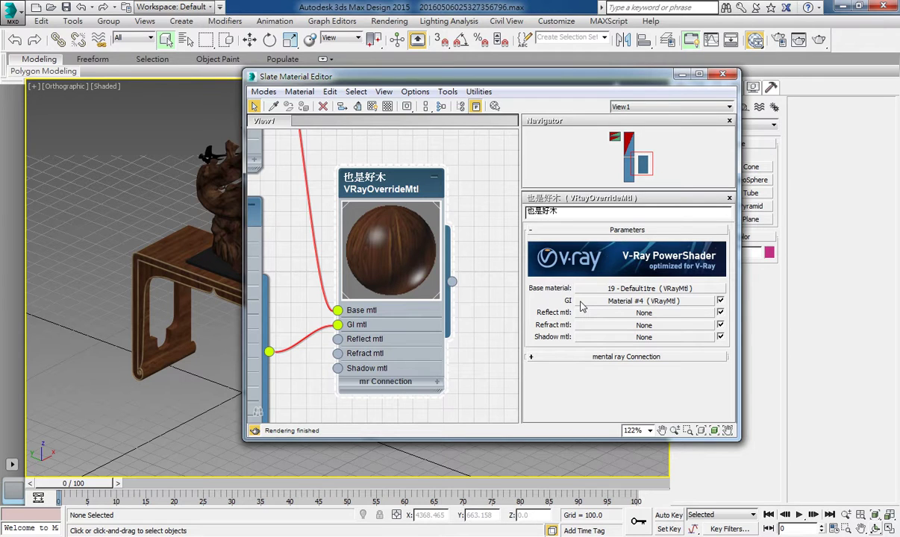
# Step: Delete the Material #4 GI material node, leaving the GI slot as None
pyautogui.moveTo(315, 287); pyautogui.dragTo(412, 313, button='middle')
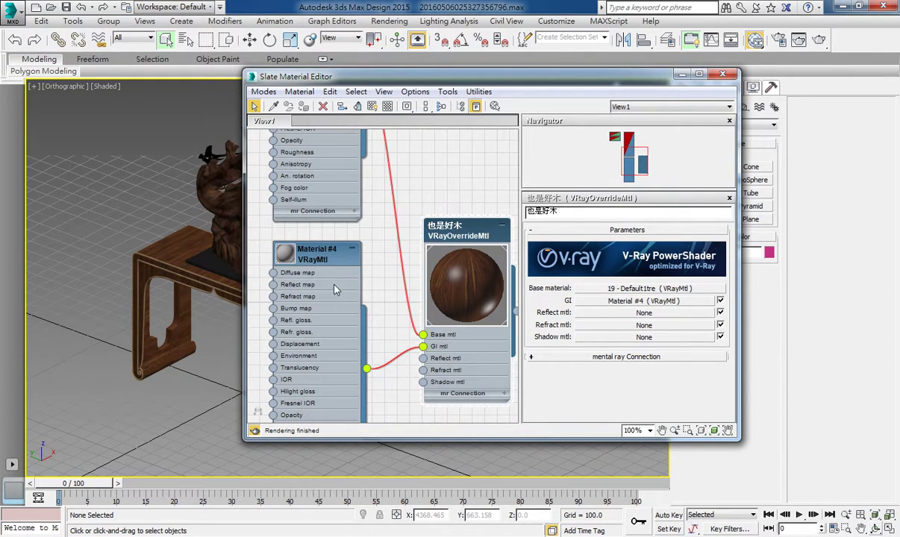
pyautogui.moveTo(318, 273); pyautogui.dragTo(358, 224, button='middle')
pyautogui.scroll(-1, 365, 224)
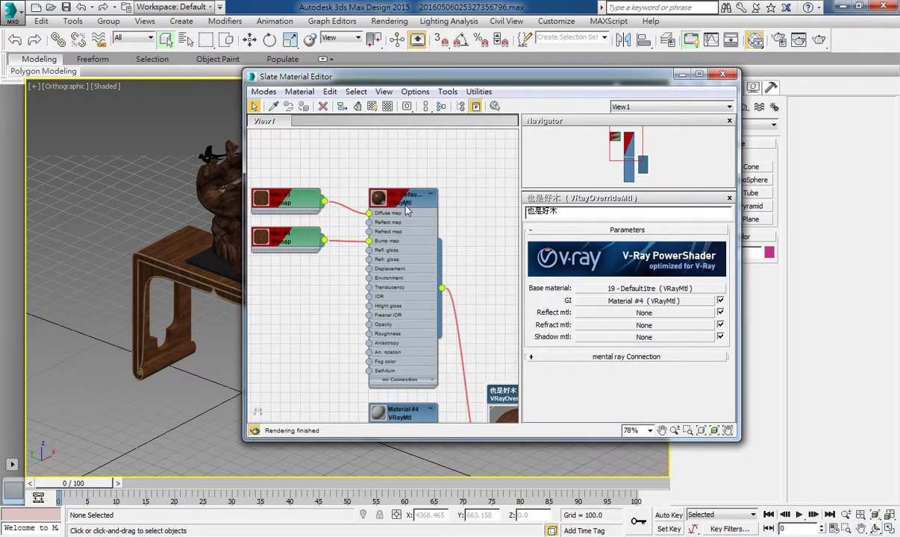
pyautogui.scroll(-2, 376, 280)
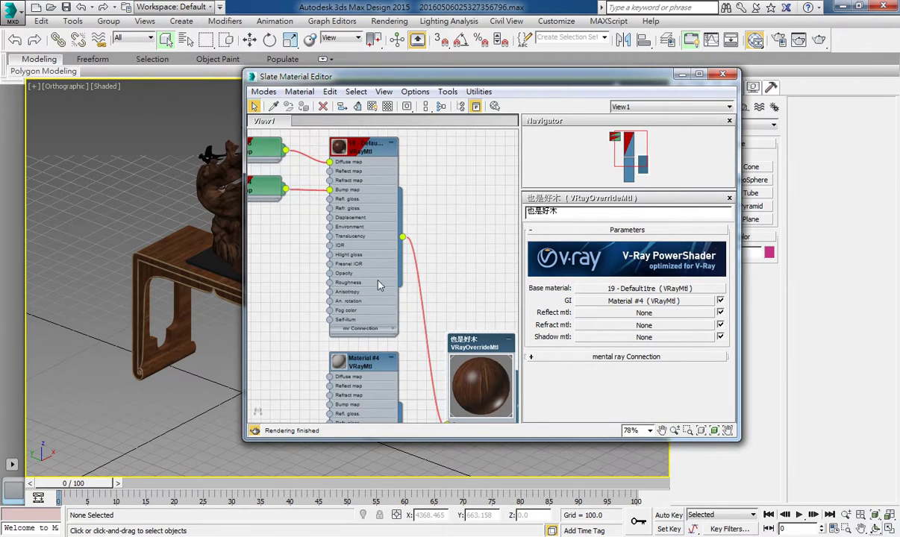
pyautogui.scroll(-3, 422, 276)
pyautogui.scroll(-1, 383, 317)
pyautogui.scroll(-1, 383, 320)
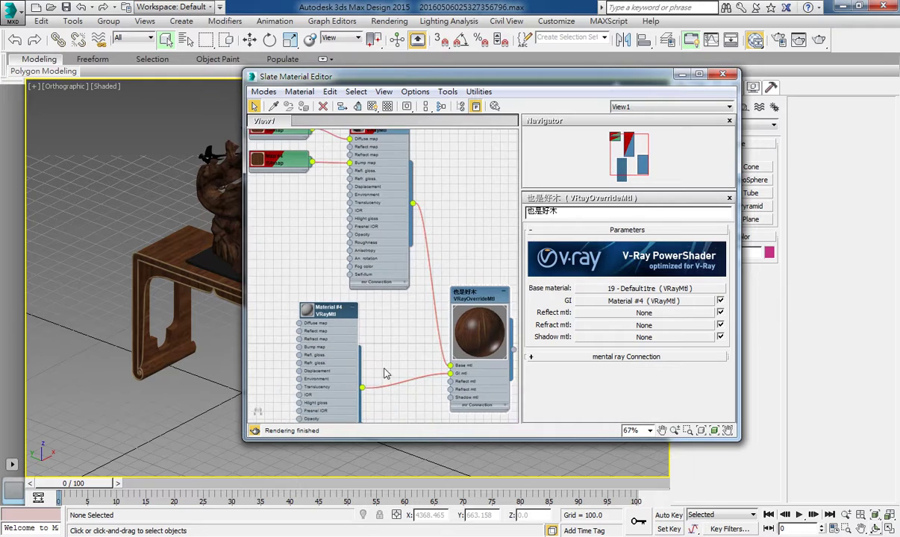
pyautogui.scroll(-1, 377, 321)
pyautogui.scroll(-1, 373, 323)
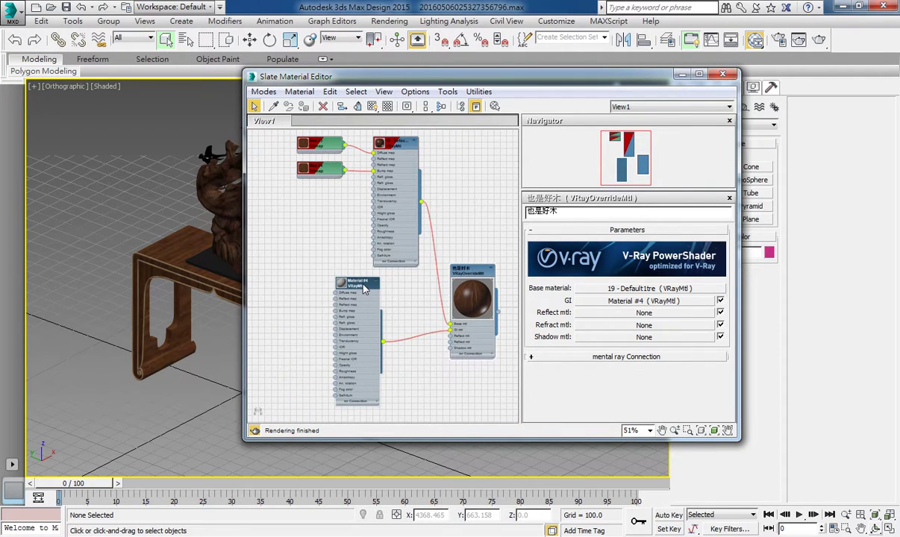
pyautogui.press('Delete')
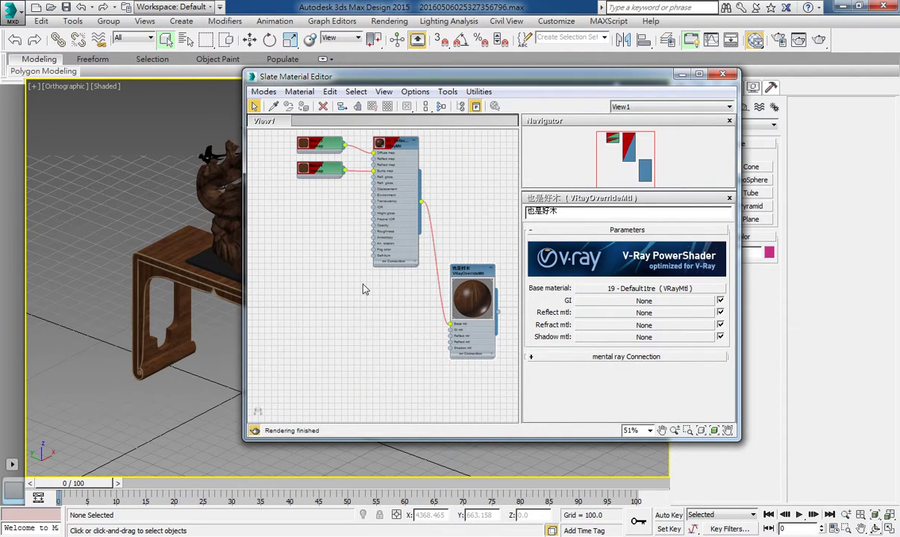
# Step: Move the override node beside the 19 - Default1tre base material and recentre the graph
pyautogui.moveTo(467, 271); pyautogui.dragTo(454, 150)
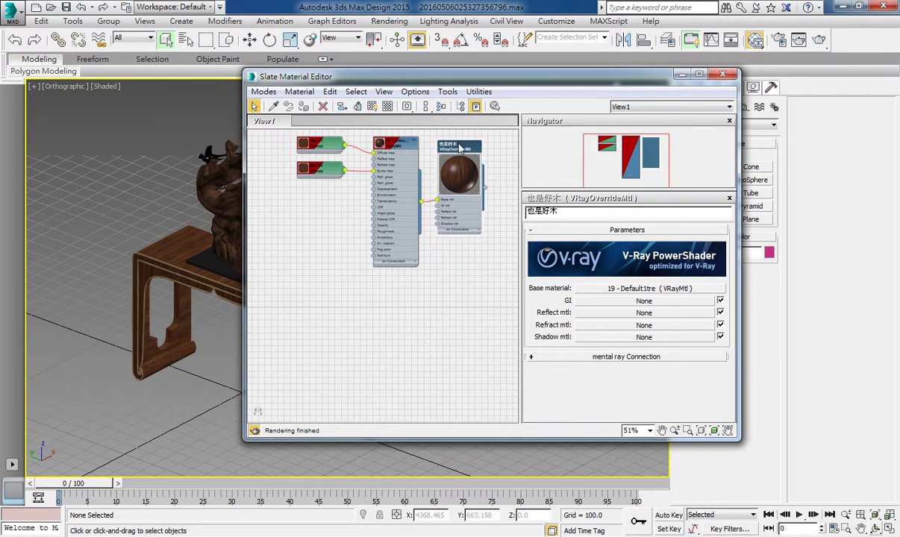
pyautogui.moveTo(337, 211); pyautogui.dragTo(322, 283, button='middle')
pyautogui.scroll(4, 358, 261)
pyautogui.scroll(4, 395, 255)
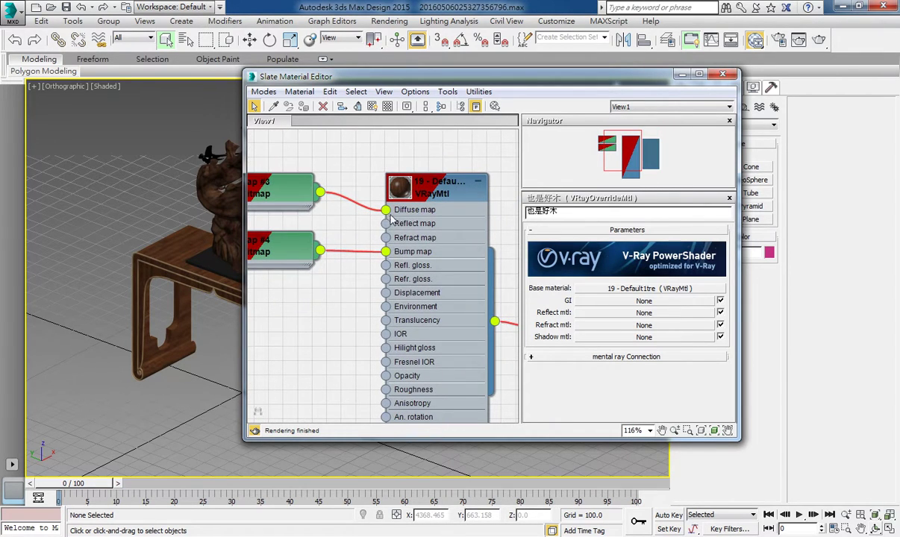
# Step: Disconnect both bitmaps from the 19 - Default1tre VRayMtl base material
pyautogui.moveTo(386, 211); pyautogui.dragTo(372, 256)
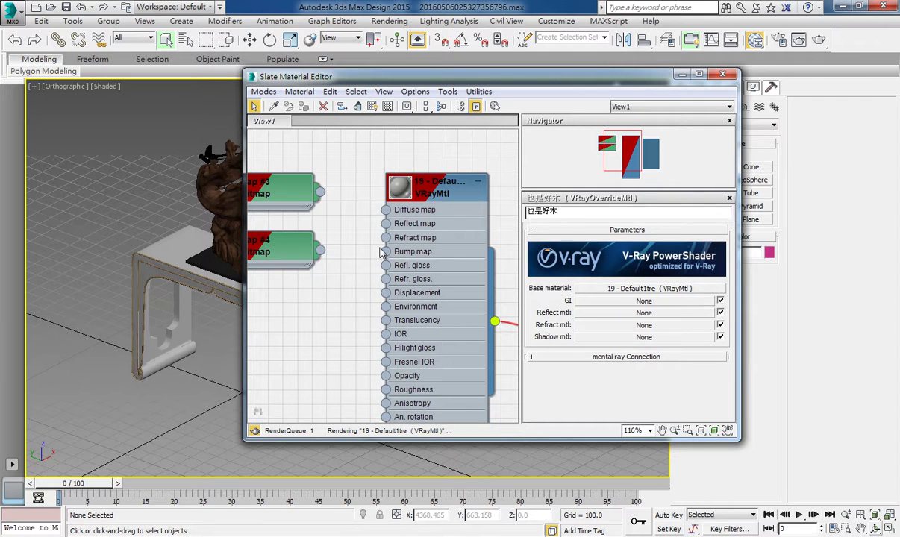
pyautogui.moveTo(397, 196); pyautogui.dragTo(217, 197, button='middle')
pyautogui.scroll(-3, 448, 216)
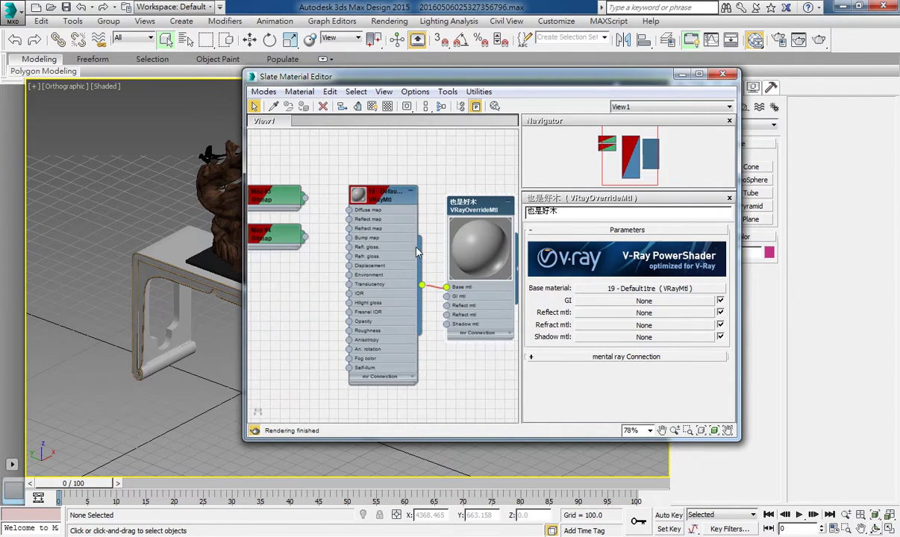
pyautogui.scroll(-2, 475, 217)
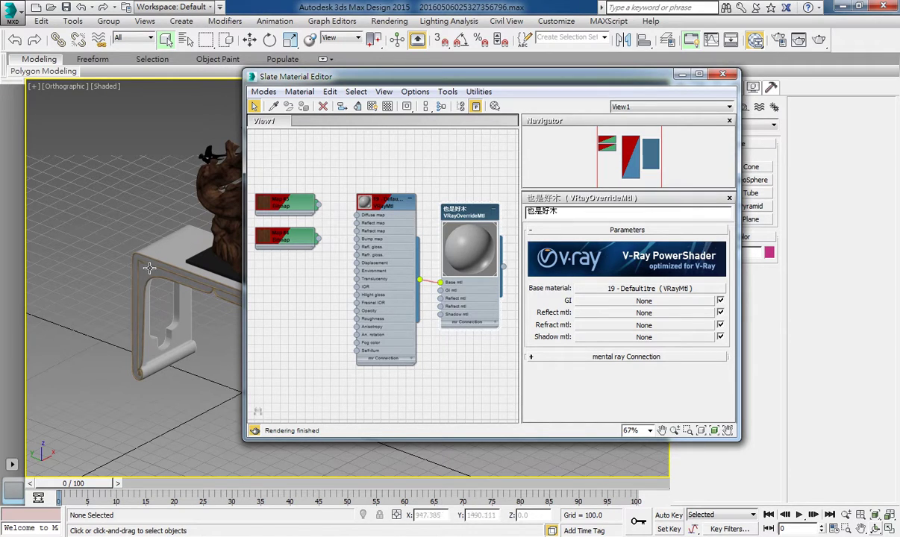
# Step: Change 也是好木 to a Standard material and delete the old VRayMtl node
pyautogui.rightClick(474, 215)
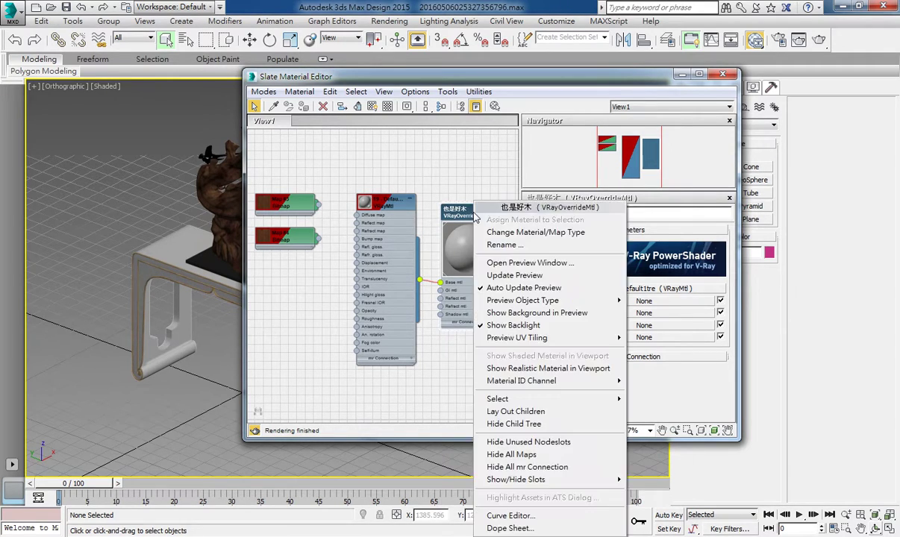
pyautogui.click(515, 232)
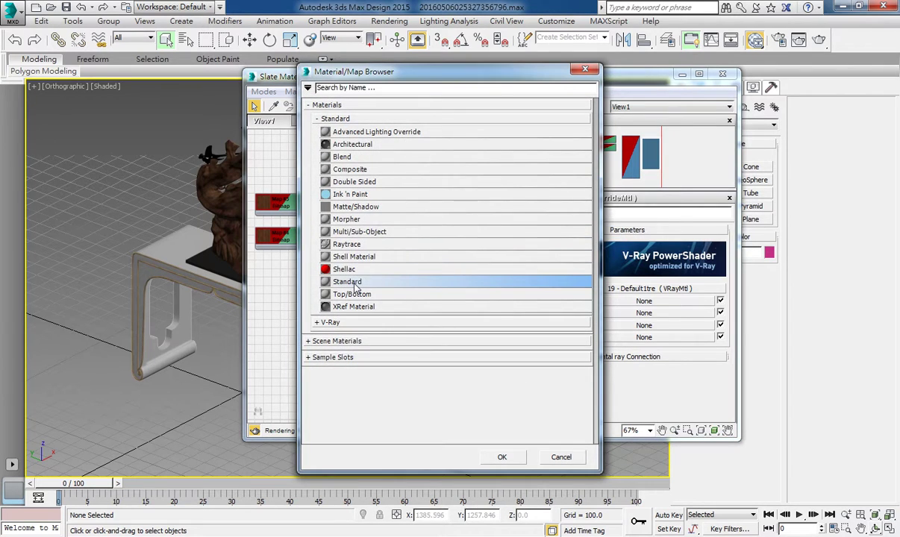
pyautogui.doubleClick(355, 283)
pyautogui.click(386, 209)
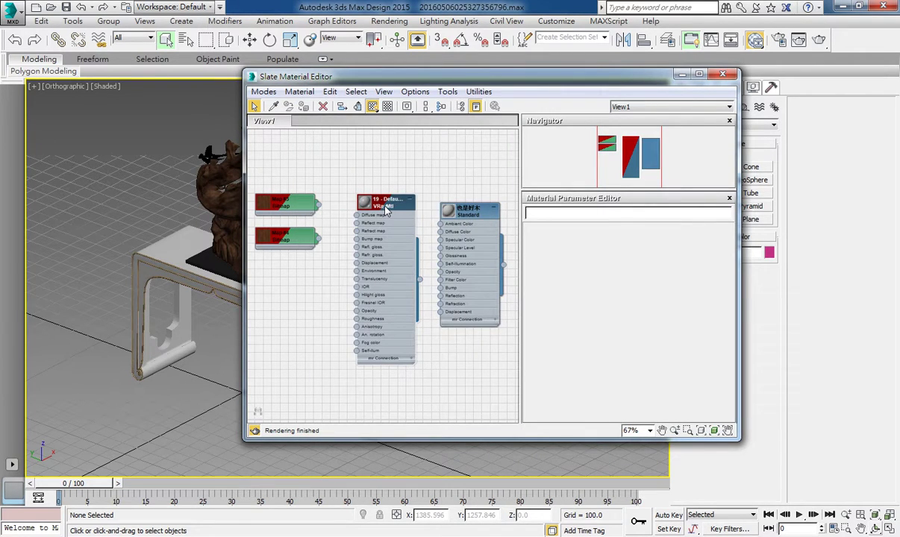
pyautogui.press('Delete')
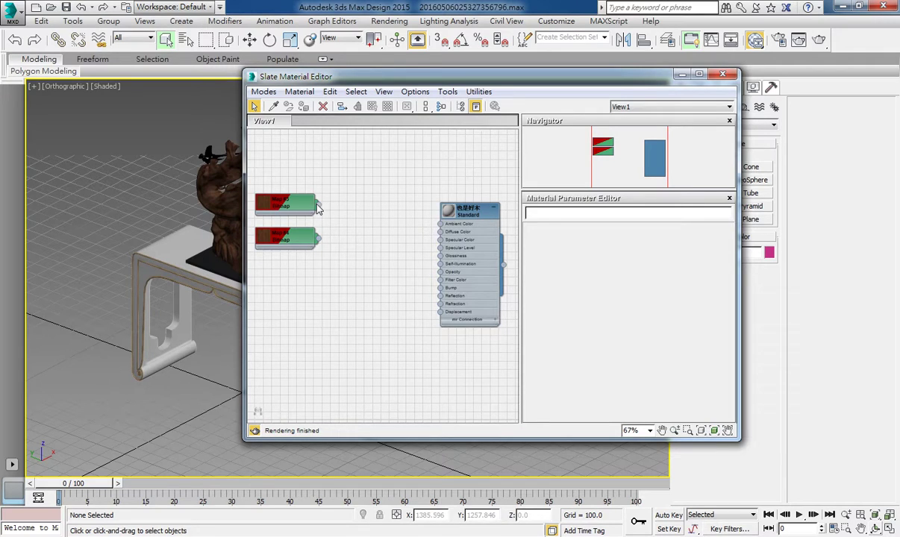
# Step: Place the Standard node beside the bitmaps, wiring one to Diffuse Color, the other to Bump
pyautogui.moveTo(317, 206); pyautogui.dragTo(441, 232)
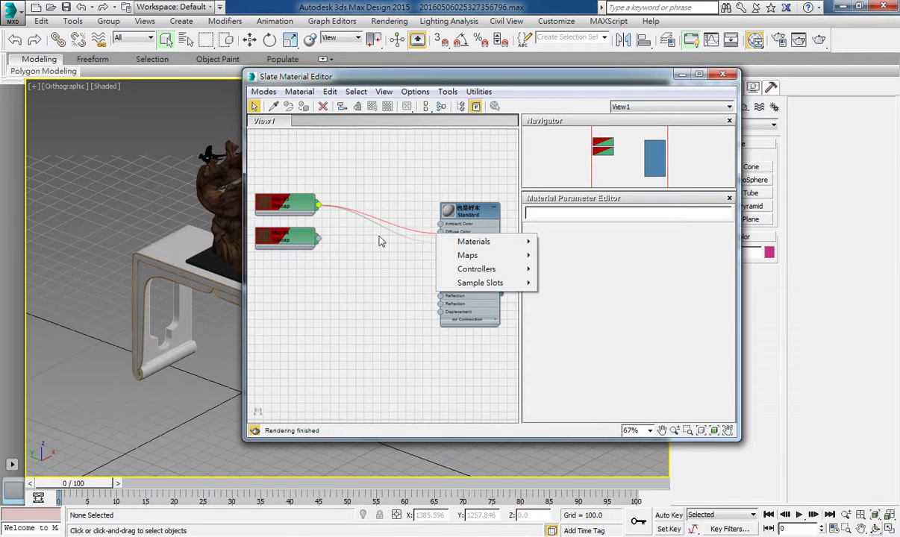
pyautogui.click(418, 217)
pyautogui.moveTo(478, 216); pyautogui.dragTo(369, 195)
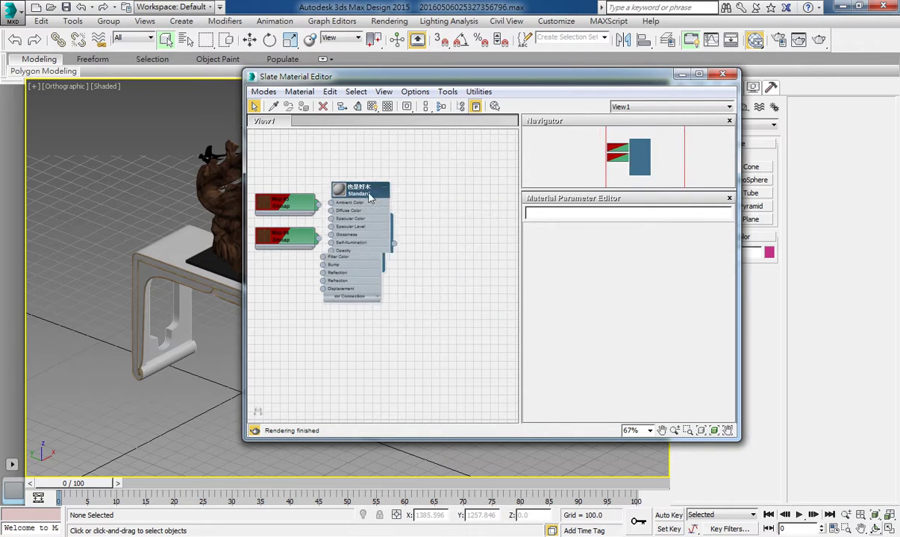
pyautogui.scroll(2, 318, 213)
pyautogui.scroll(4, 320, 214)
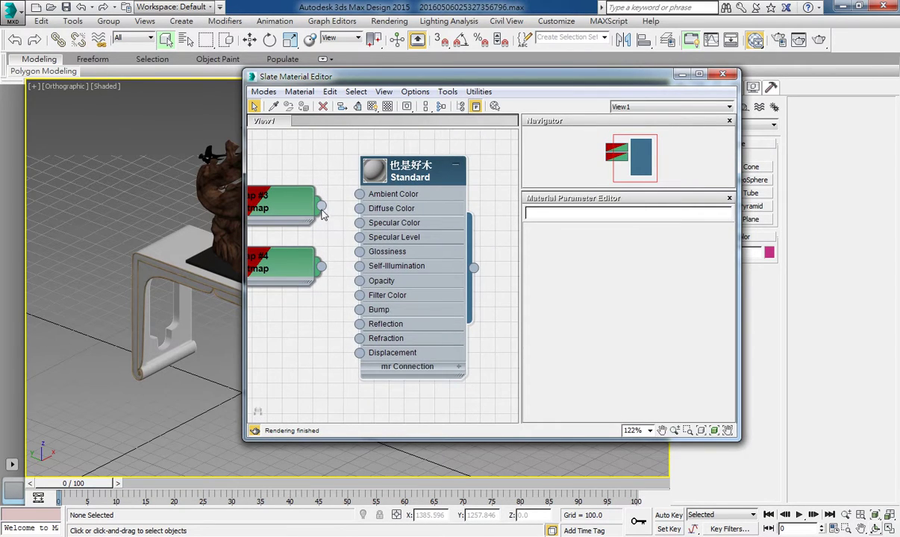
pyautogui.moveTo(321, 206); pyautogui.dragTo(359, 208)
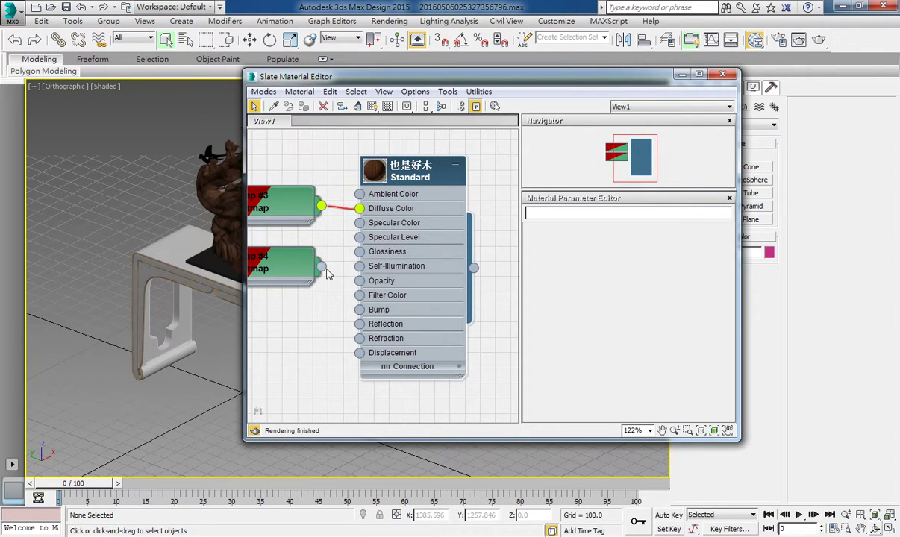
pyautogui.moveTo(321, 267); pyautogui.dragTo(360, 309)
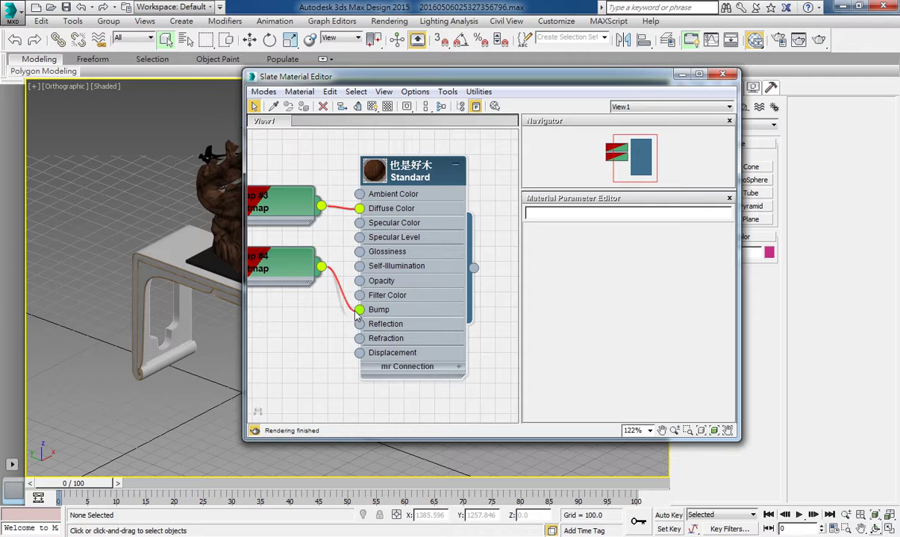
# Step: Set the wood material's Specular Level to 19 and Glossiness to 29
pyautogui.doubleClick(412, 177)
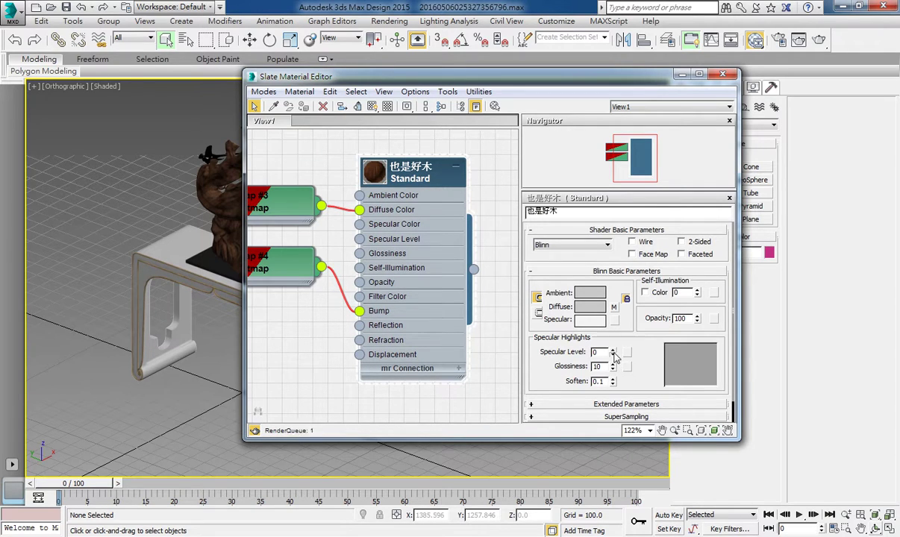
pyautogui.moveTo(613, 353)
pyautogui.mouseDown()
pyautogui.moveTo(613, 339)
pyautogui.moveTo(586, 347)
pyautogui.mouseUp()
pyautogui.keyDown('alt'); pyautogui.moveTo(200, 239); pyautogui.dragTo(162, 256, button='middle'); pyautogui.keyUp('alt')
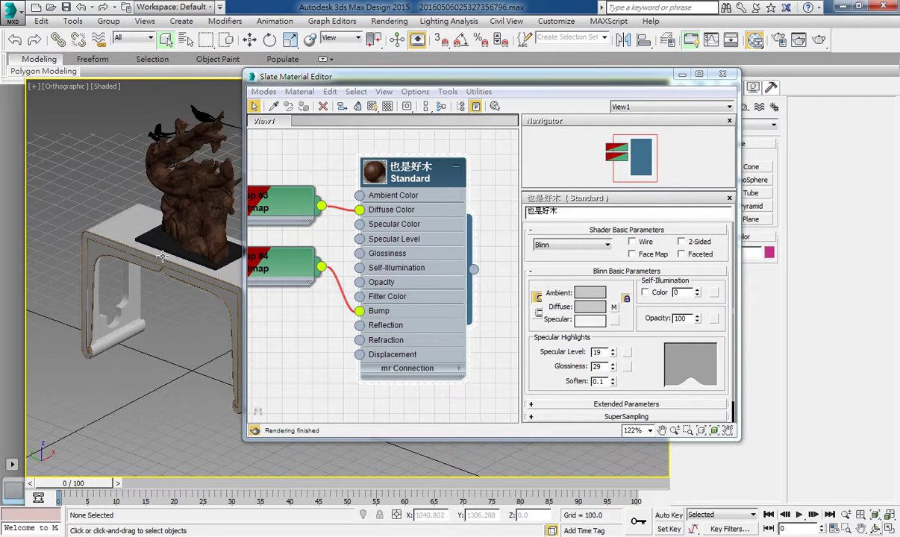
pyautogui.scroll(3, 162, 256)
pyautogui.scroll(2, 171, 271)
# Step: Show the shaded wood material on the table in the viewport
pyautogui.moveTo(414, 79); pyautogui.dragTo(623, 97)
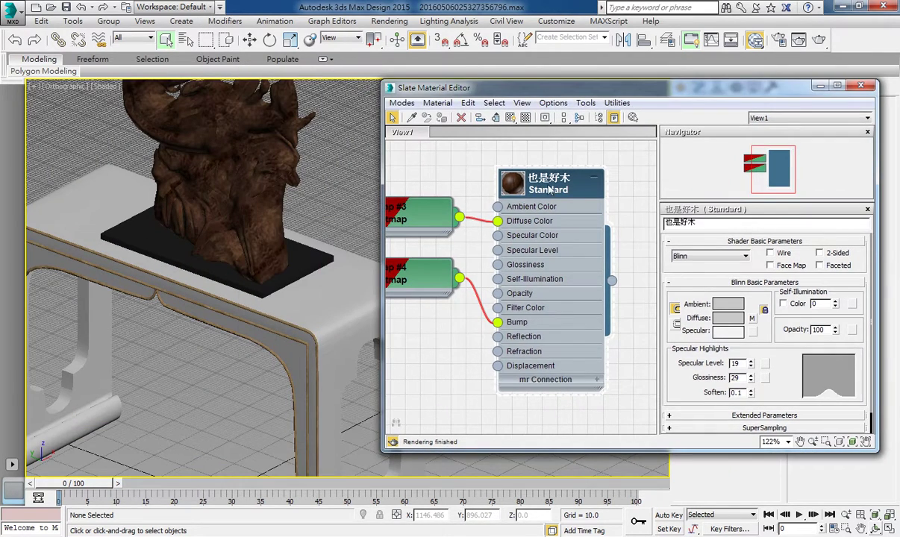
pyautogui.click(511, 117)
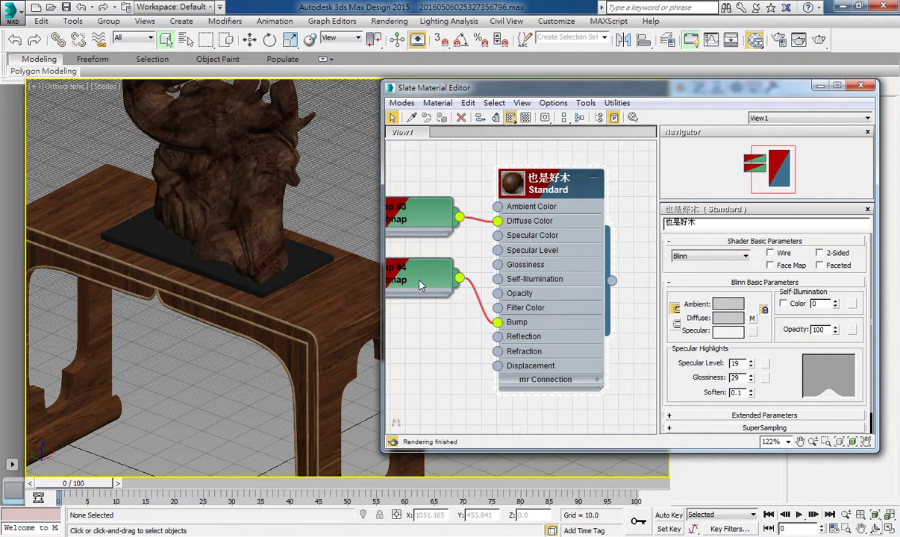
pyautogui.moveTo(448, 239); pyautogui.dragTo(461, 242, button='middle')
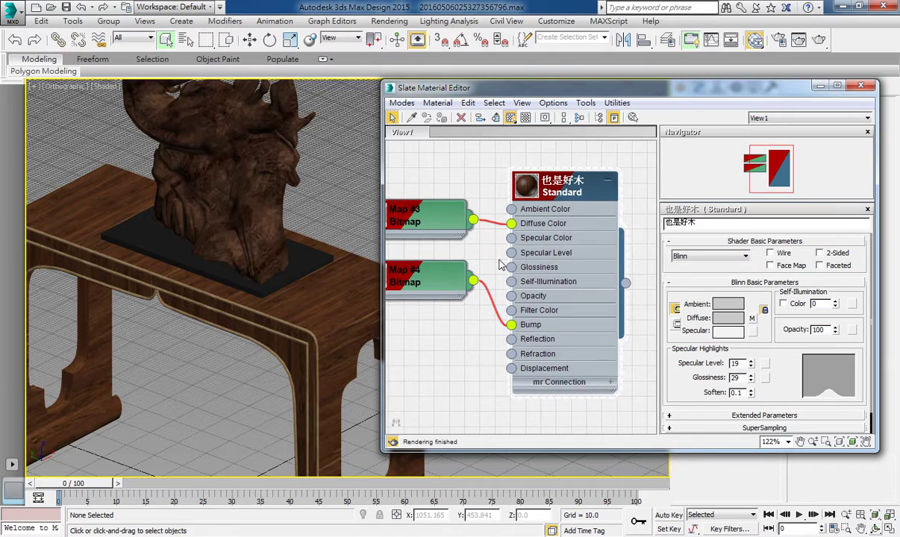
# Step: Reopen the saved table scene file without saving current changes
pyautogui.click(51, 7)
pyautogui.click(440, 292)
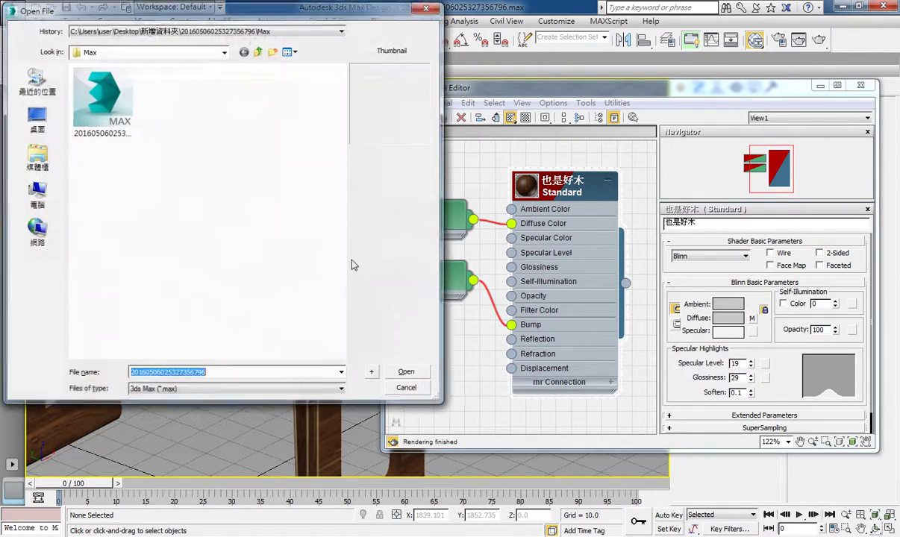
pyautogui.doubleClick(102, 101)
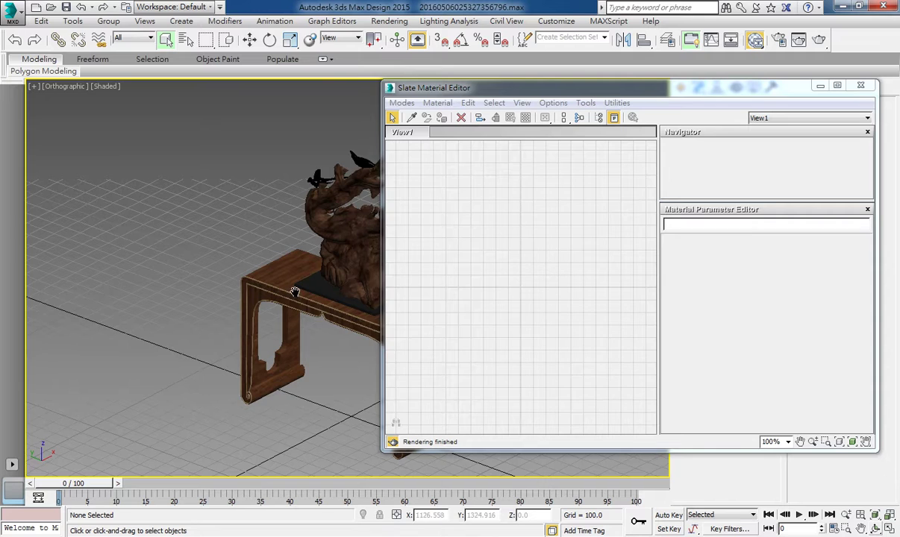
pyautogui.click(586, 103)
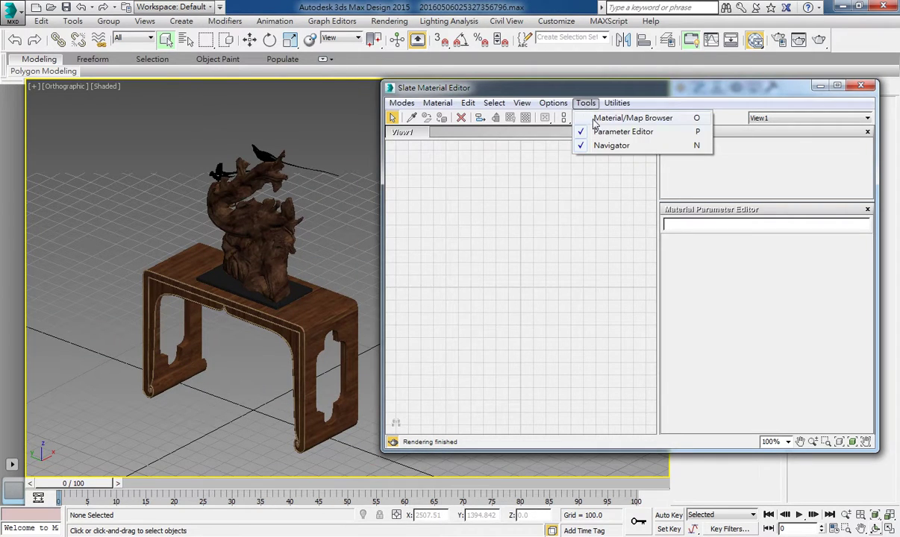
# Step: Add the 也是好木 material from the Material/Map Browser into View1
pyautogui.click(597, 118)
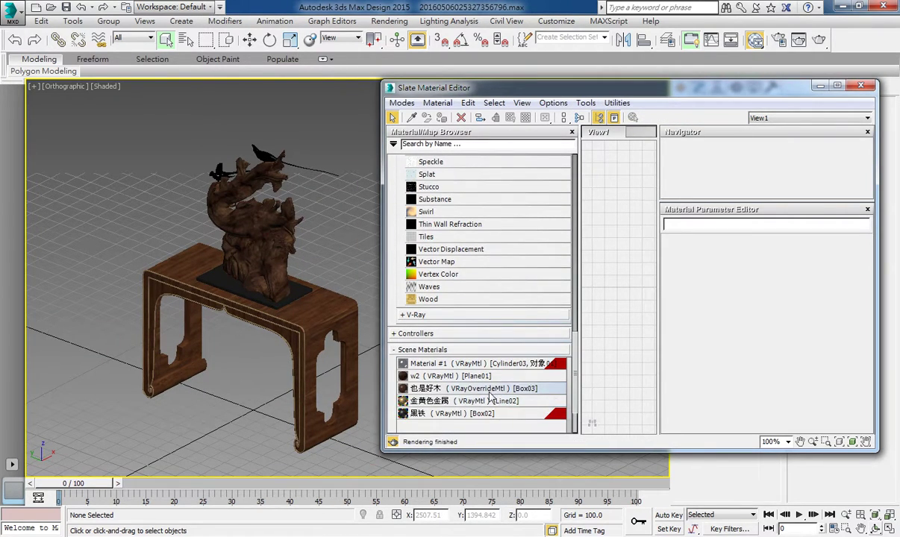
pyautogui.moveTo(478, 388); pyautogui.dragTo(589, 231)
pyautogui.click(599, 117)
# Step: Delete the Material #4 GI material node from 也是好木
pyautogui.moveTo(506, 227); pyautogui.dragTo(594, 241, button='middle')
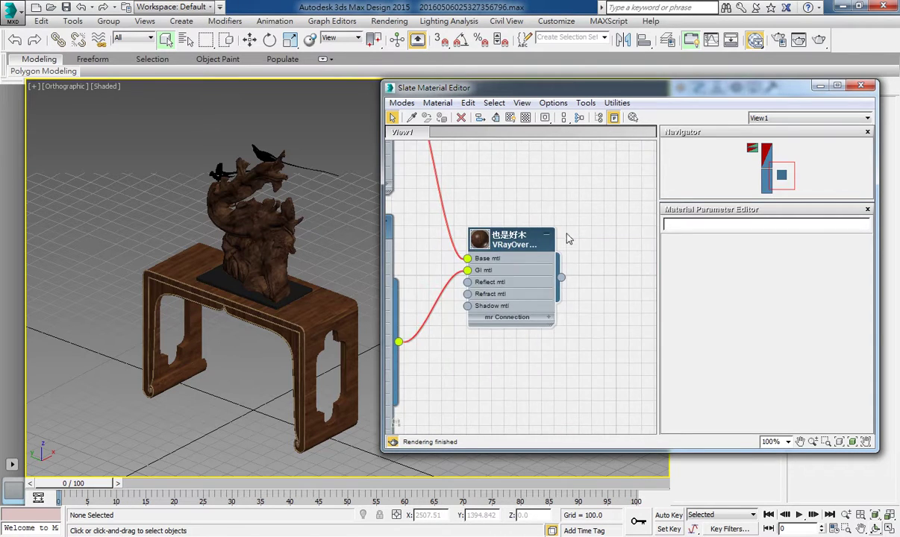
pyautogui.scroll(-2, 522, 283)
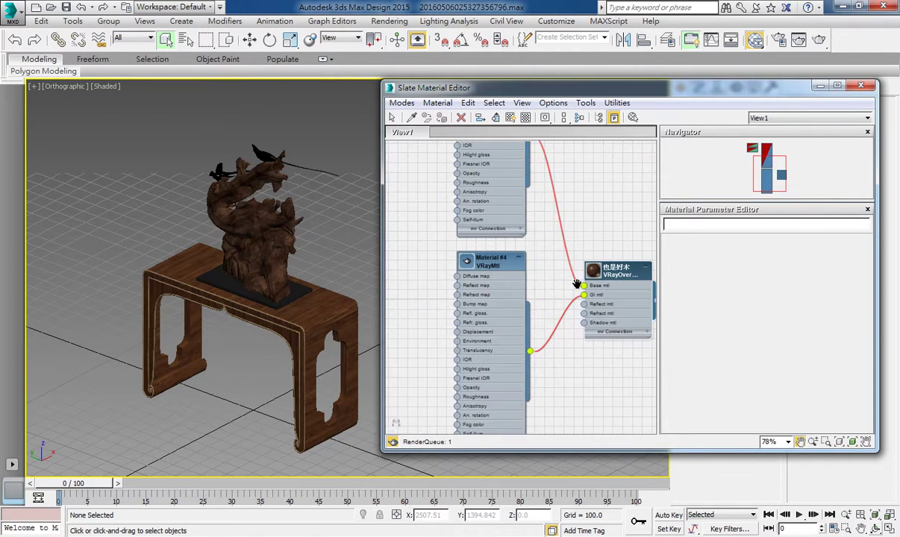
pyautogui.click(492, 278)
pyautogui.press('Delete')
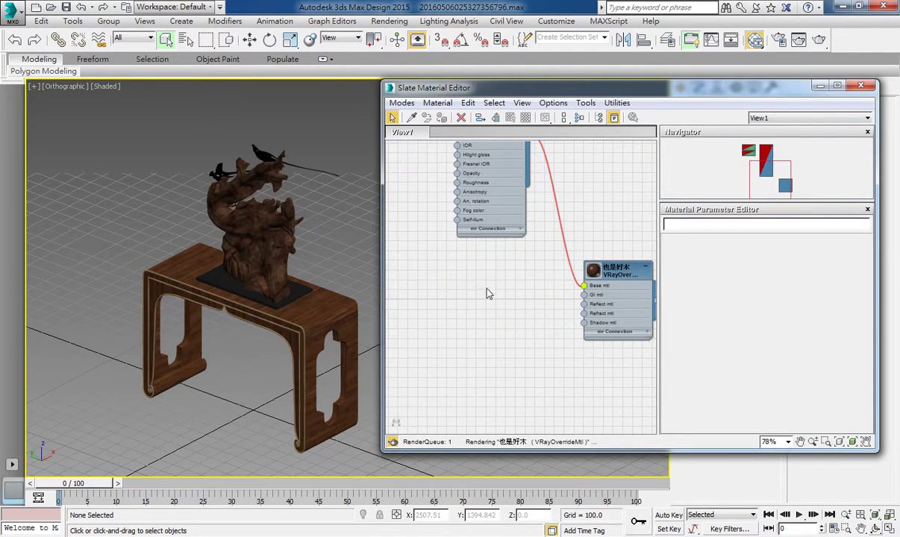
# Step: Disconnect the diffuse and bump bitmaps from the base VRayMtl
pyautogui.moveTo(535, 262); pyautogui.dragTo(452, 254, button='middle')
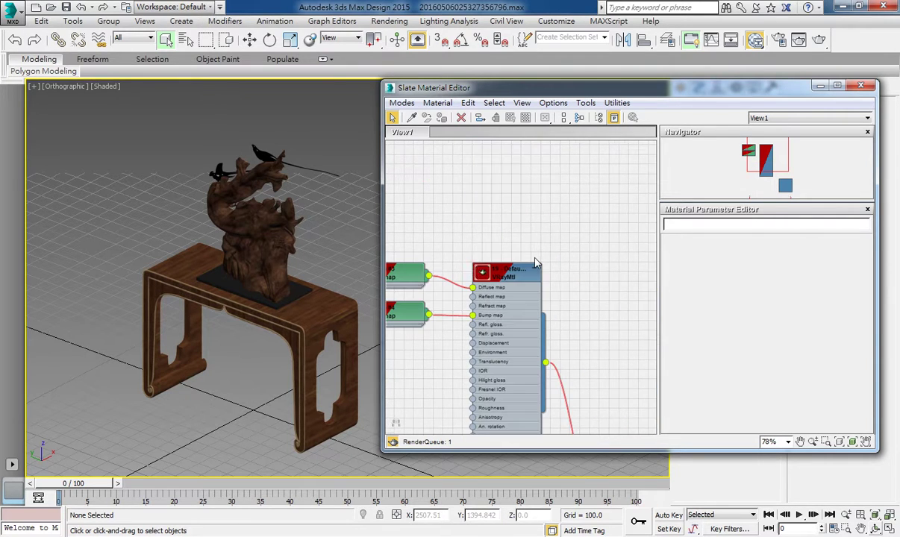
pyautogui.moveTo(497, 248); pyautogui.dragTo(455, 274)
pyautogui.moveTo(463, 274); pyautogui.dragTo(512, 192, button='middle')
pyautogui.scroll(-2, 508, 235)
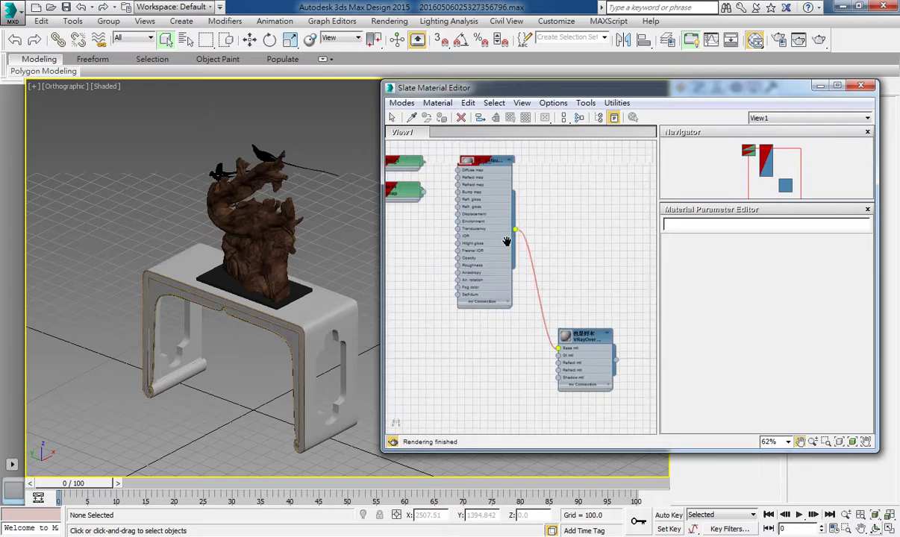
# Step: Delete the 19 - Default1tre VRayMtl and place the override material beside the bitmaps
pyautogui.moveTo(508, 235); pyautogui.dragTo(520, 237, button='middle')
pyautogui.click(520, 238)
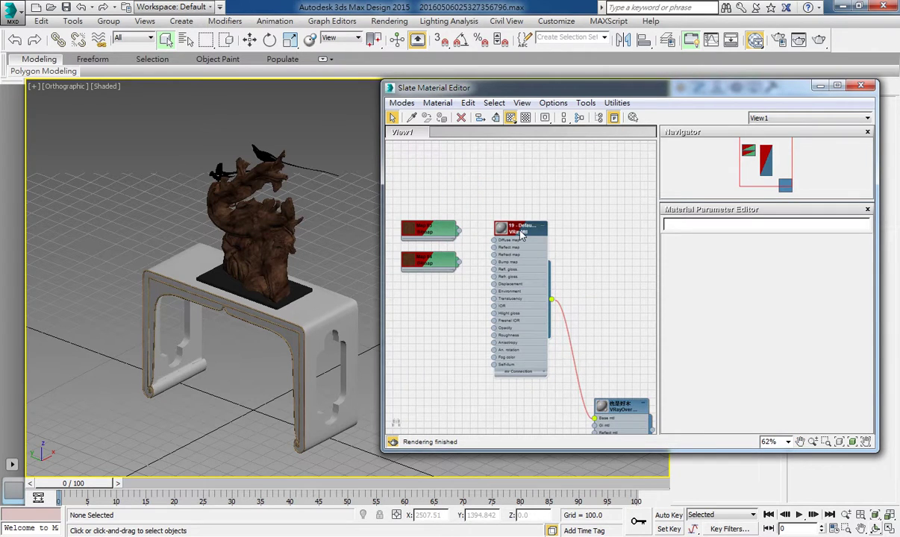
pyautogui.press('Delete')
pyautogui.moveTo(601, 410); pyautogui.dragTo(486, 234)
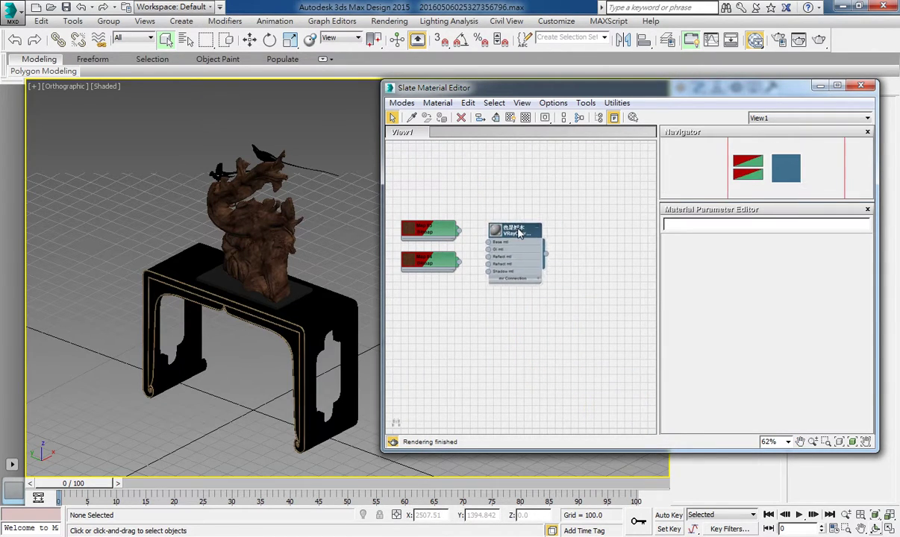
pyautogui.scroll(2, 483, 241)
pyautogui.scroll(3, 482, 241)
pyautogui.moveTo(485, 241); pyautogui.dragTo(537, 243, button='middle')
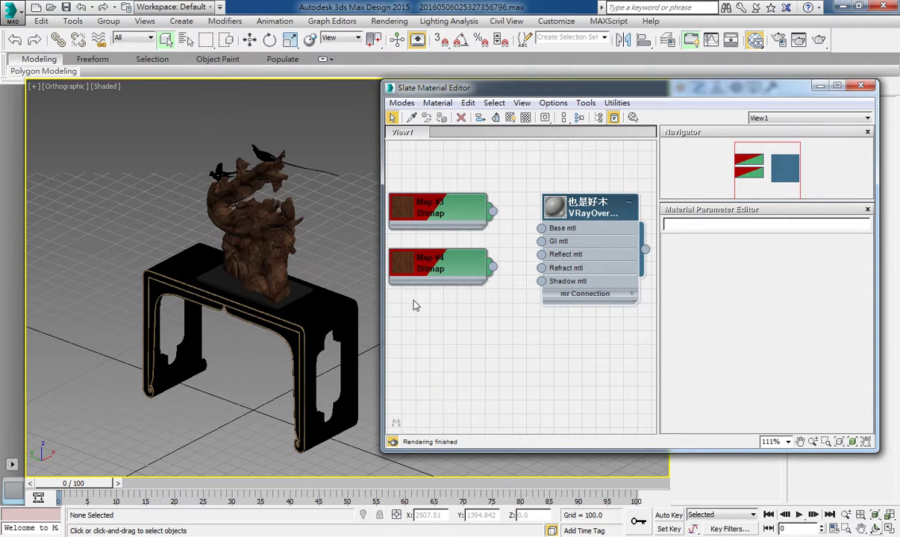
# Step: Convert the VRayOverrideMtl to Standard, then wire Map #3 to Diffuse Color and Map #4 to Bump
pyautogui.rightClick(555, 202)
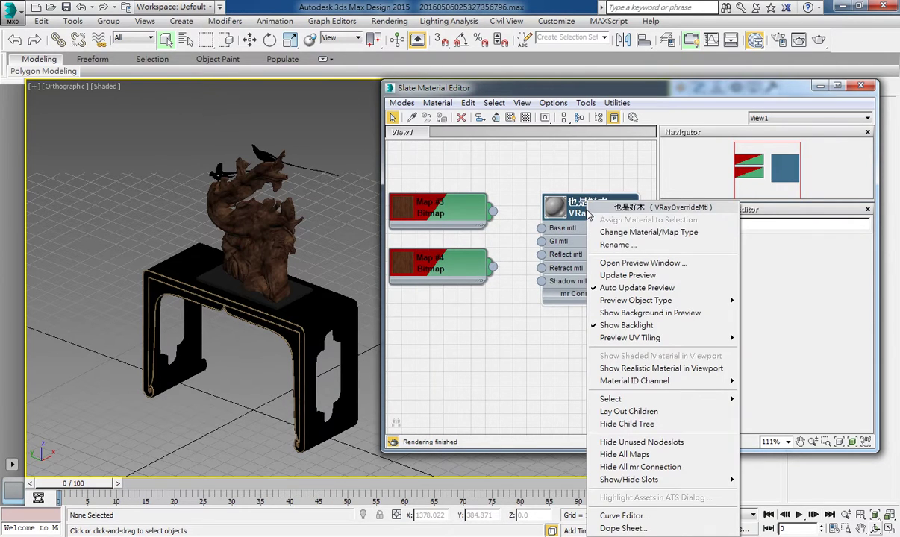
pyautogui.click(597, 232)
pyautogui.doubleClick(377, 280)
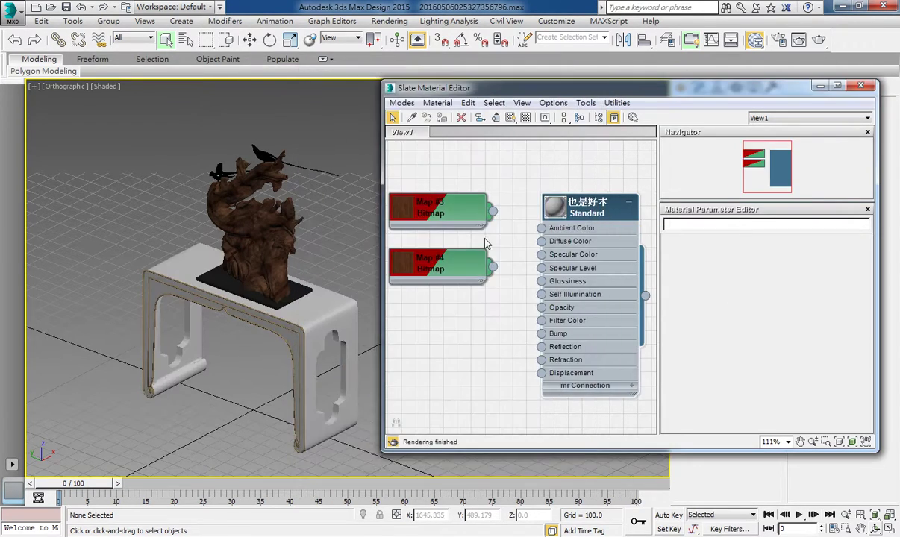
pyautogui.moveTo(492, 214); pyautogui.dragTo(541, 241)
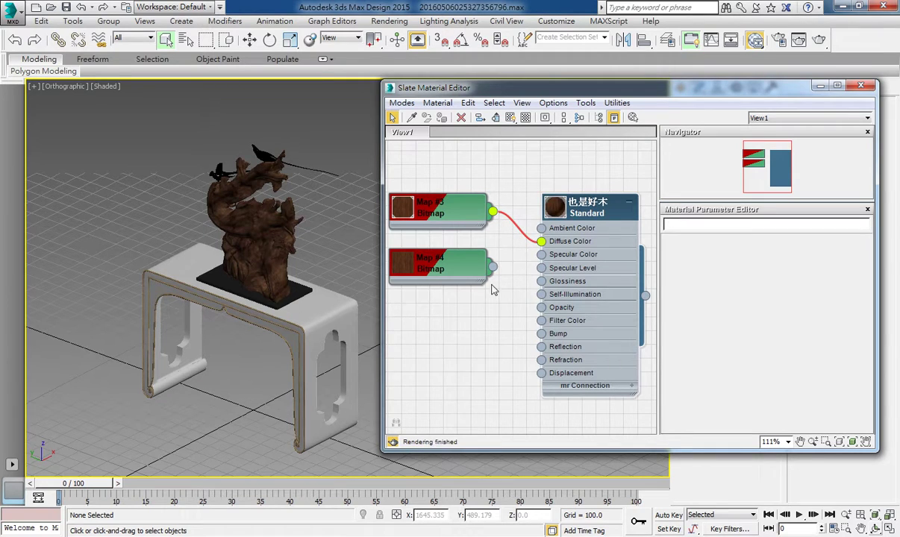
pyautogui.moveTo(493, 269); pyautogui.dragTo(541, 334)
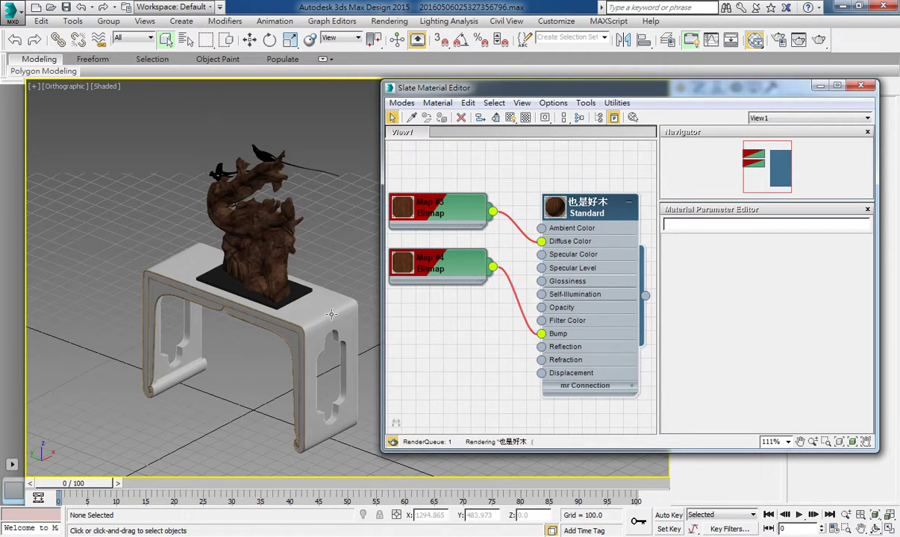